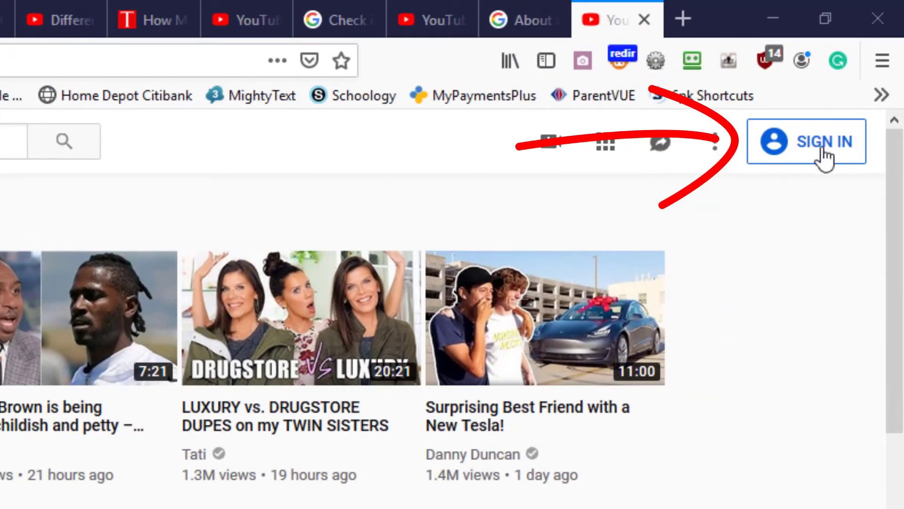
Sign in with the personal Google account and use YouTube as the personal channel
left_click(823, 150)
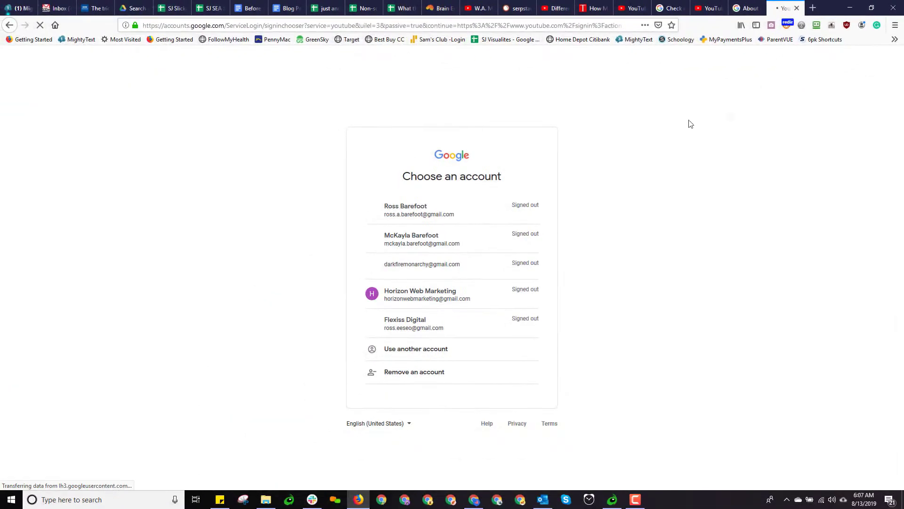
left_click(415, 207)
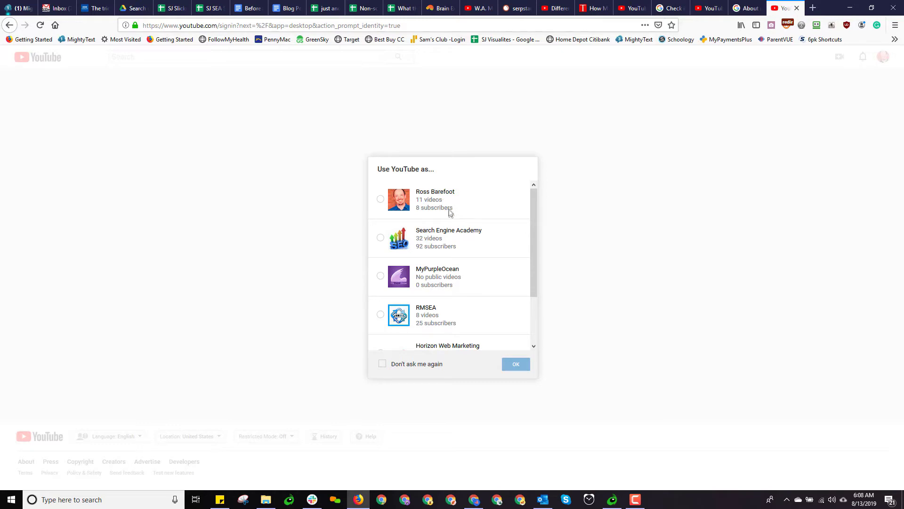
scroll(448, 247, "down", 2)
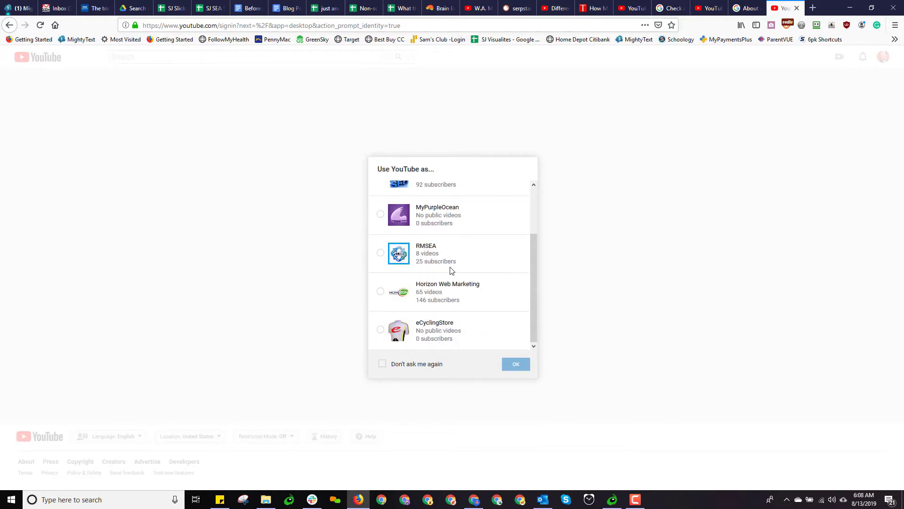
scroll(451, 268, "up", 2)
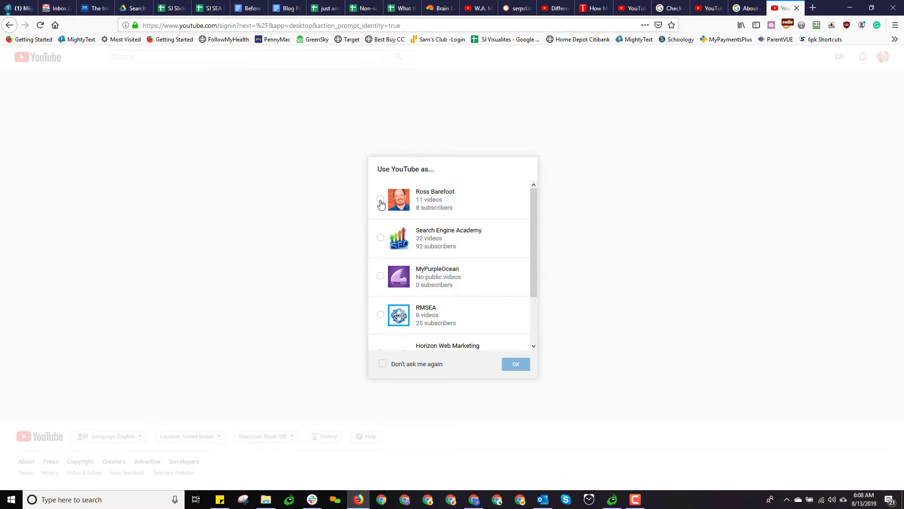
left_click(380, 199)
left_click(517, 367)
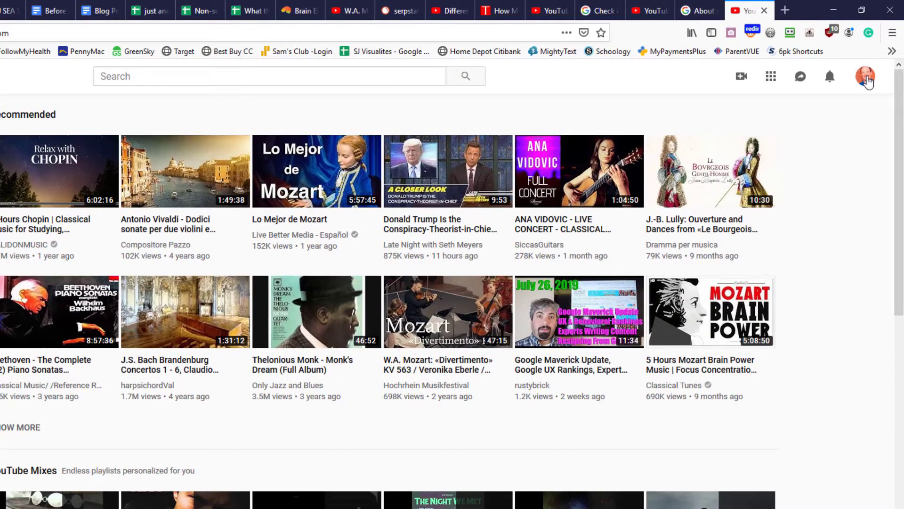
Go to YouTube Studio (beta) from the avatar's account menu
left_click(866, 80)
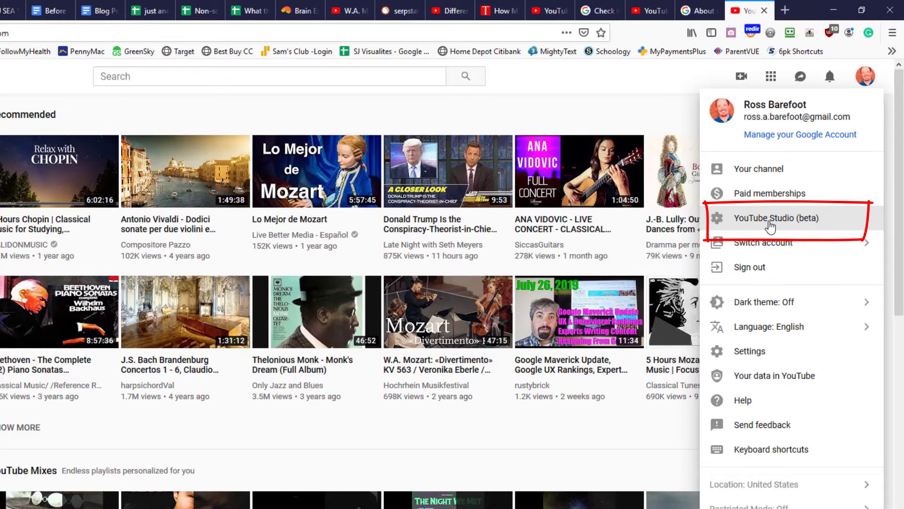
left_click(770, 219)
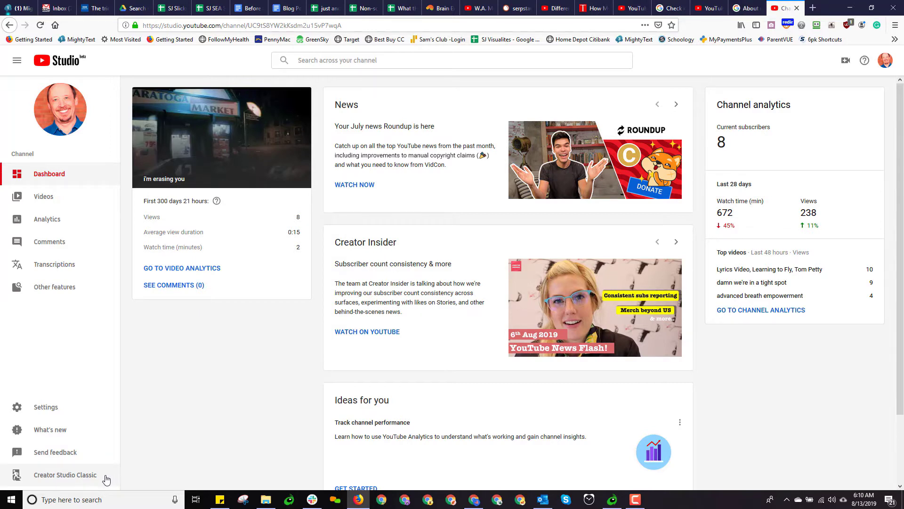
Switch back to Creator Studio Classic and skip the beta feedback survey
left_click(72, 478)
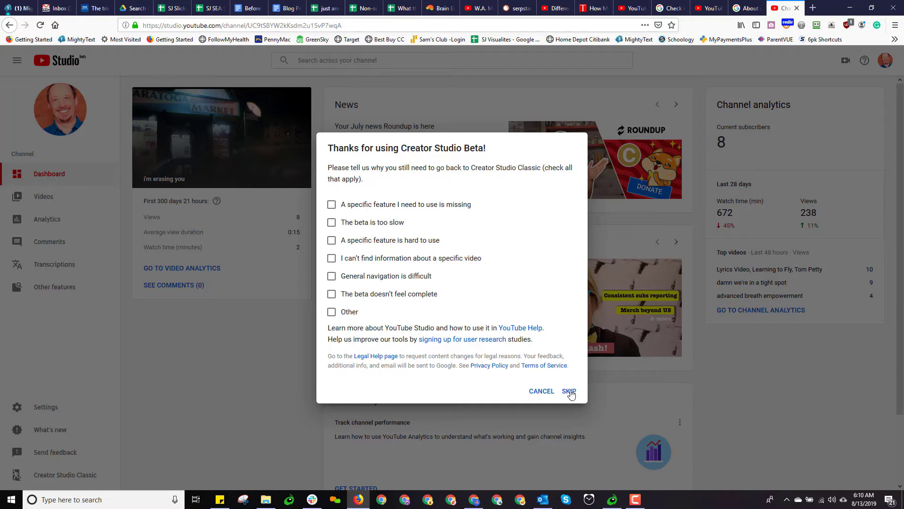
left_click(569, 392)
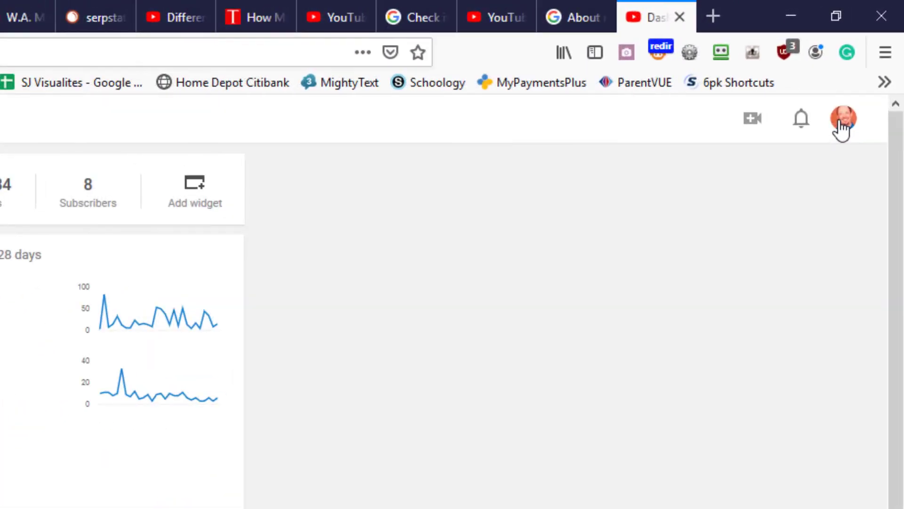
Go to the personal channel's YouTube settings and its Advanced settings page
left_click(875, 58)
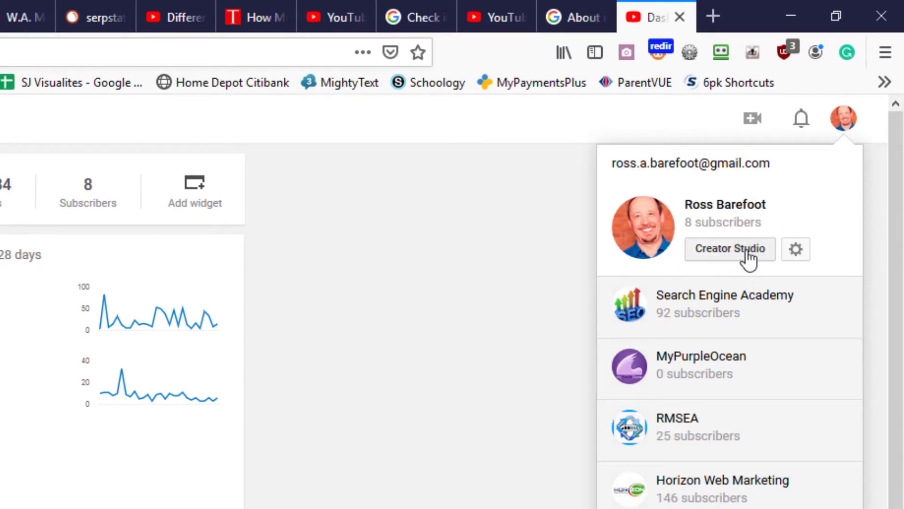
left_click(796, 249)
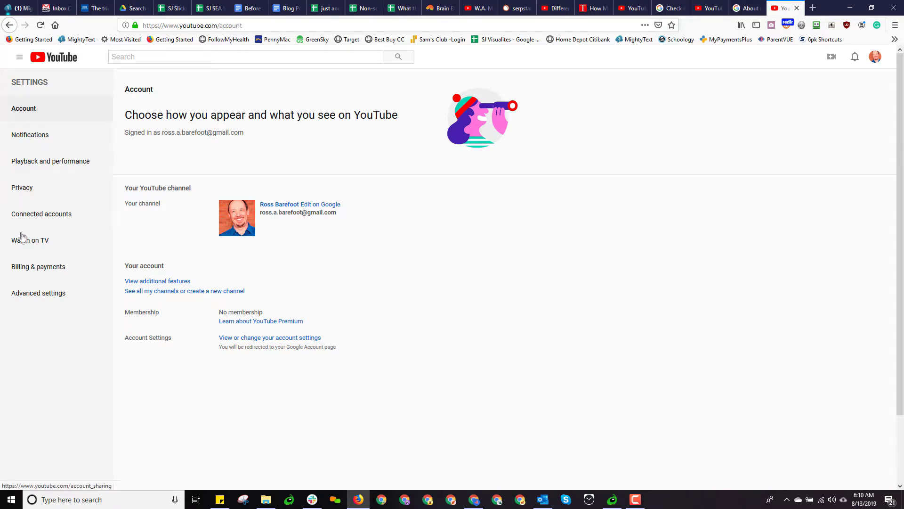
left_click(38, 298)
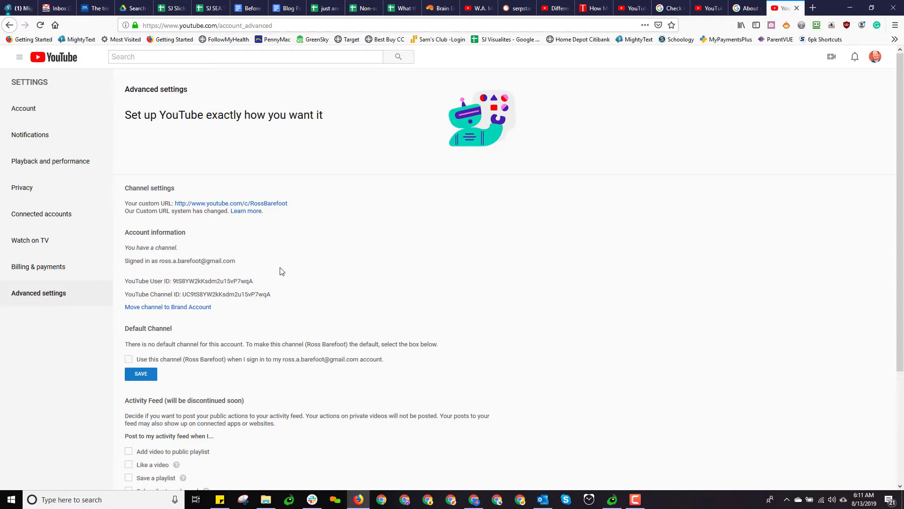
Bring the other browser window, signed in under another account, to the front
left_click(475, 500)
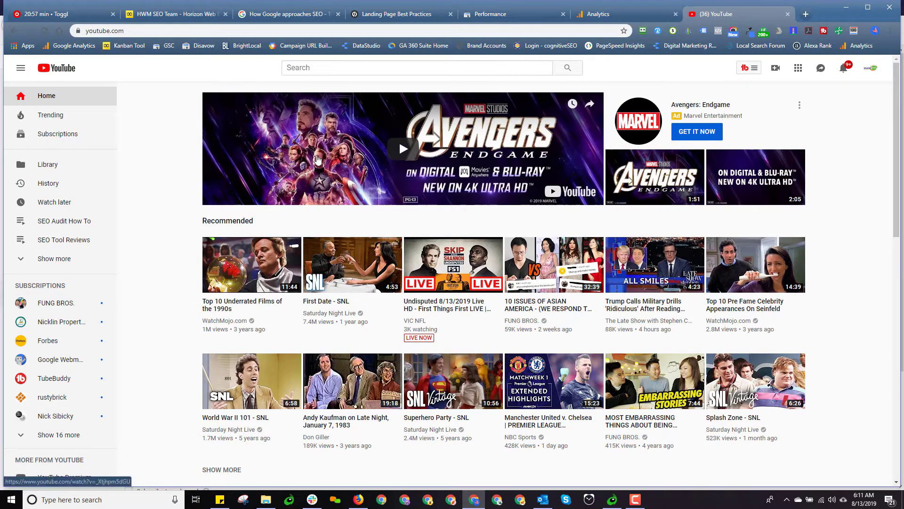
Reach the Horizon Web Marketing channel's Creator Studio Classic dashboard via YouTube Studio (beta)
left_click(869, 73)
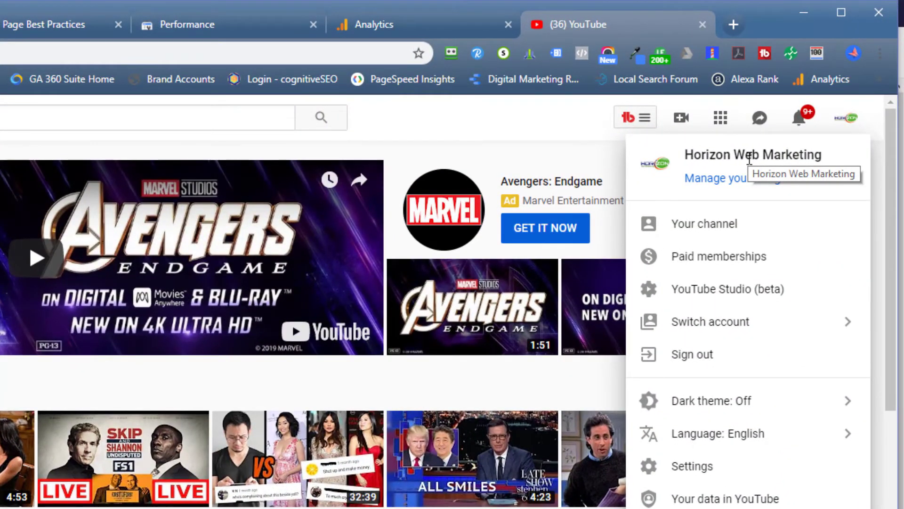
left_click(698, 292)
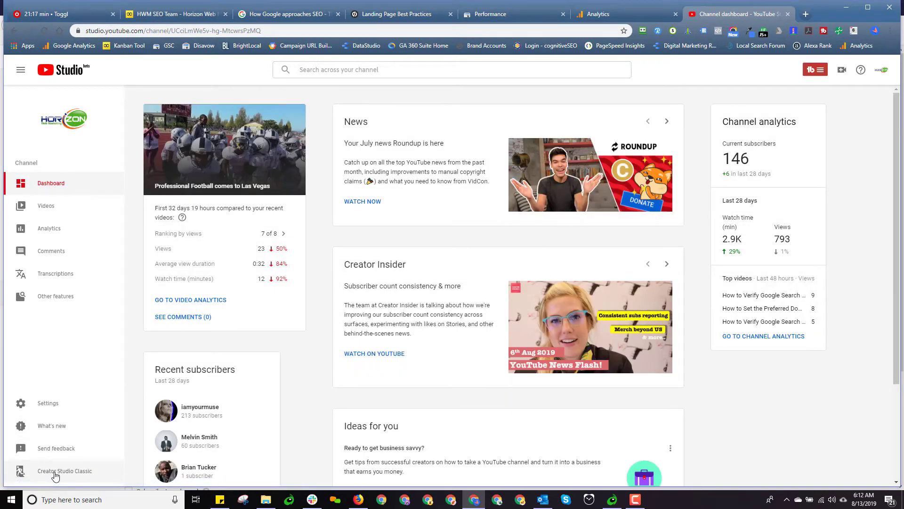
left_click(55, 472)
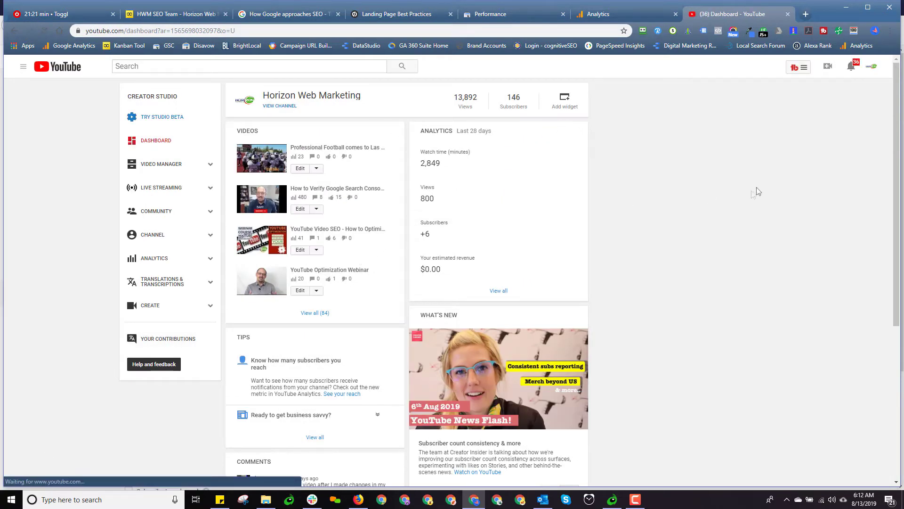
Show the Horizon Web Marketing channel's Advanced settings with its custom URL and channel IDs
left_click(871, 66)
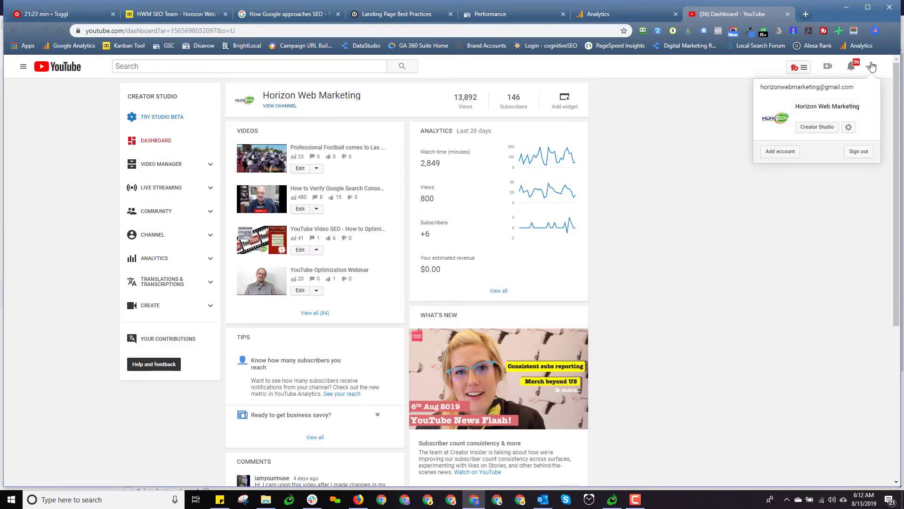
left_click(849, 127)
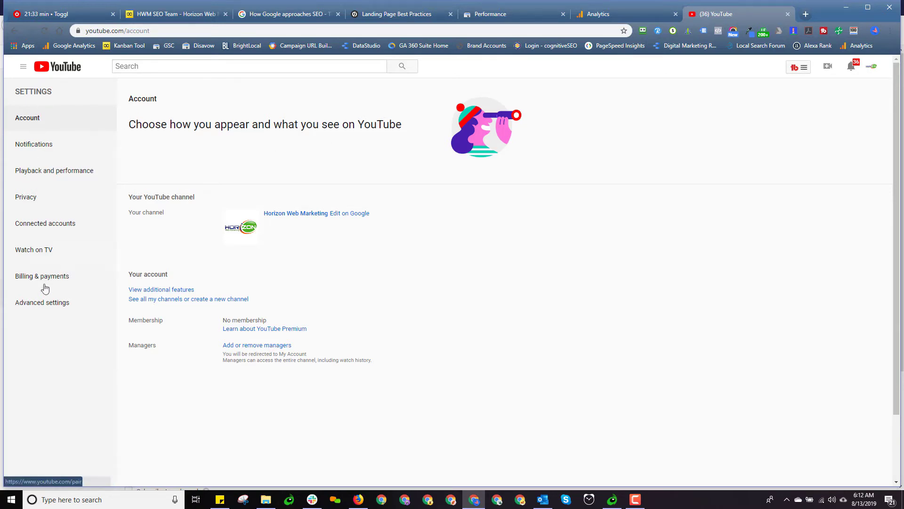
left_click(42, 306)
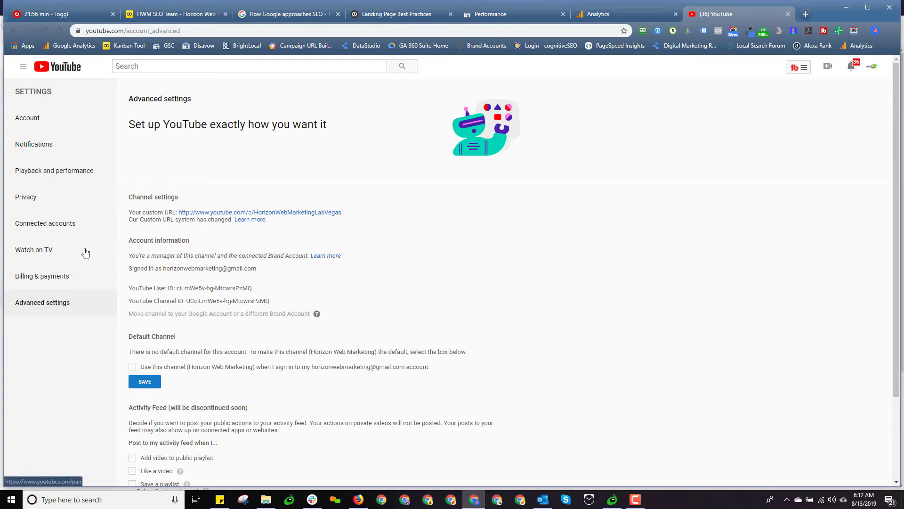
Return to the brand channel's Account settings, then switch back to the personal channel's window
left_click(29, 120)
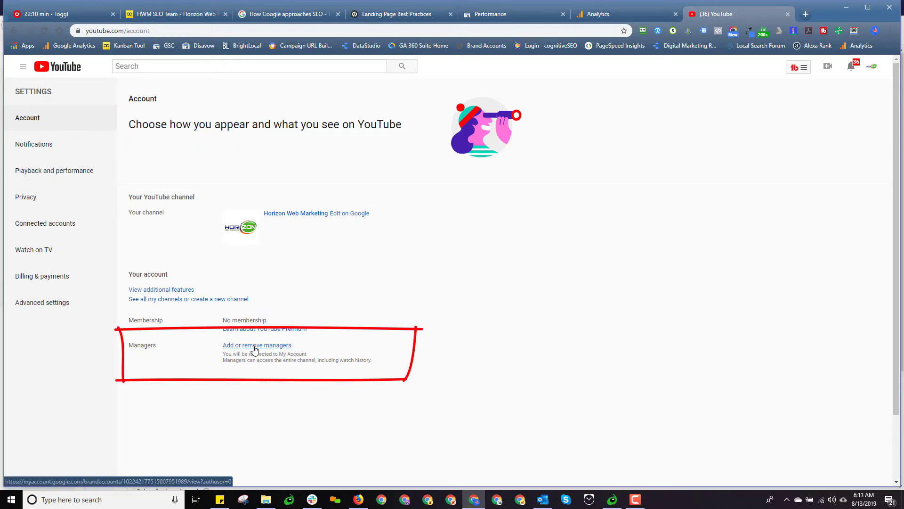
key("alt+Tab")
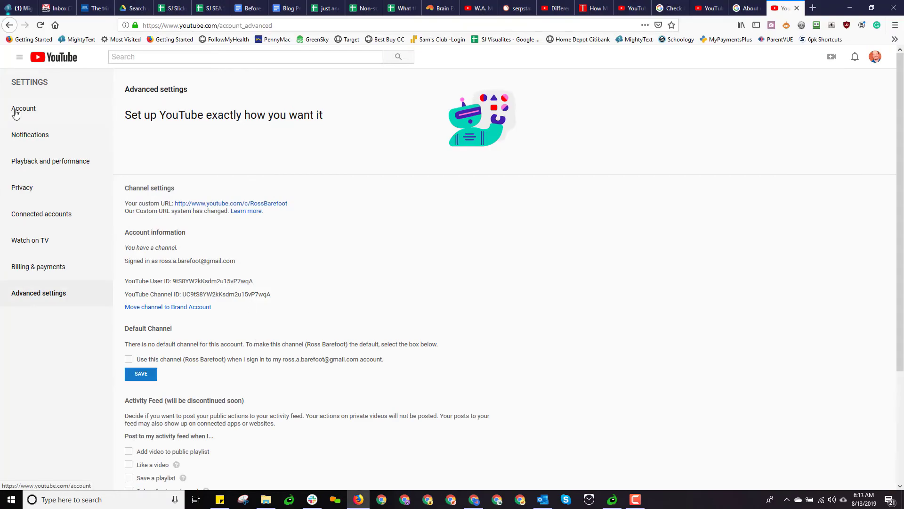
Go to the personal channel's Account settings page
left_click(16, 109)
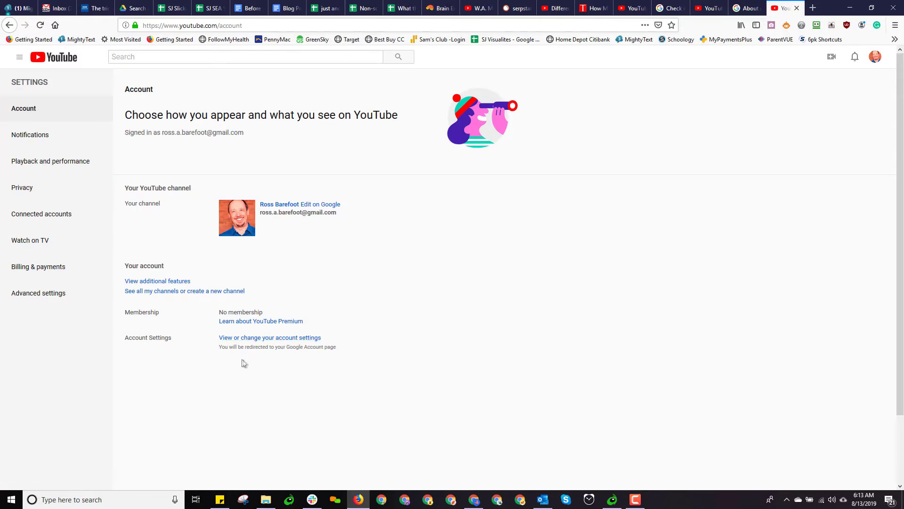
From the Horizon Web Marketing window, follow 'Add or remove managers' to its Brand Account page
key("alt+Tab")
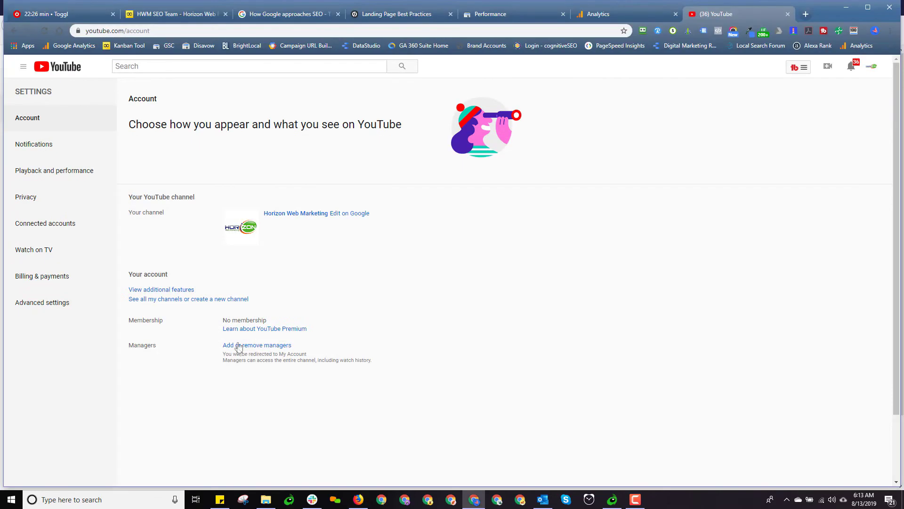
left_click(260, 346)
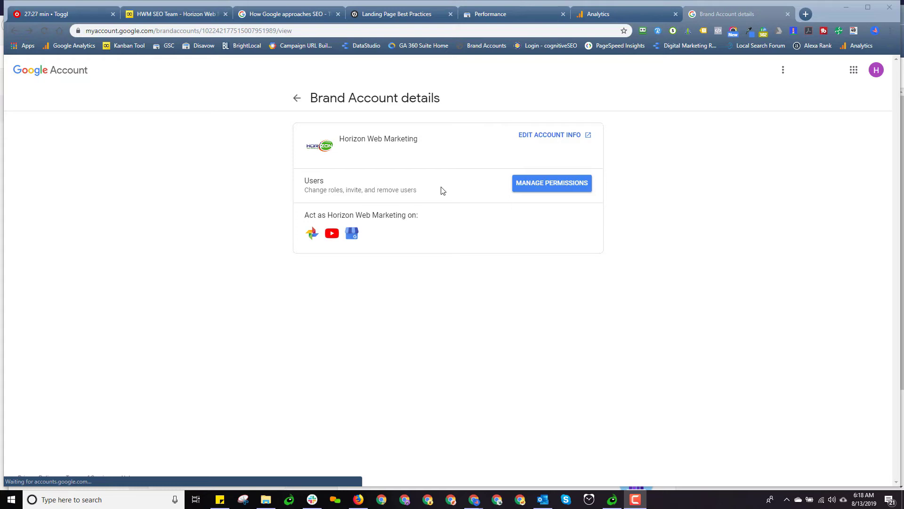
Open Manage permissions and review the primary owner and the one Manager listed
left_click(557, 185)
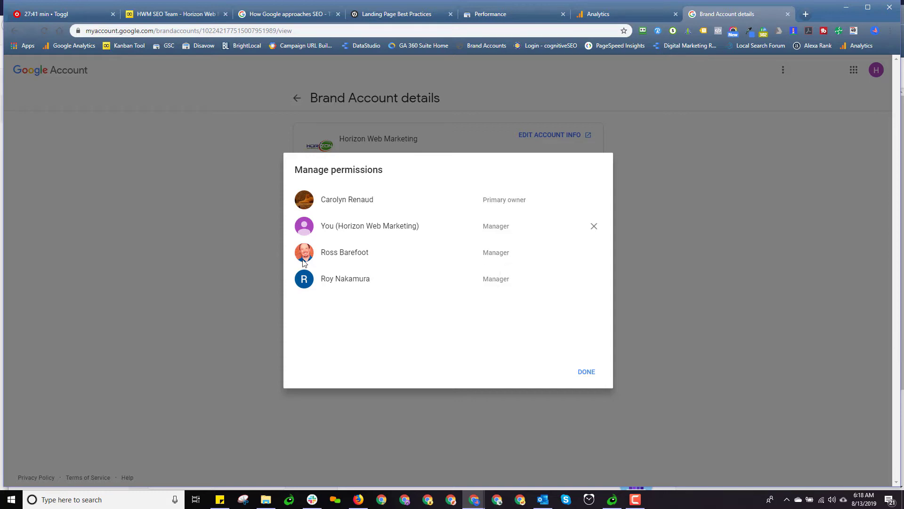
double_click(348, 202)
left_click(363, 278)
left_click_drag(482, 200, 529, 204)
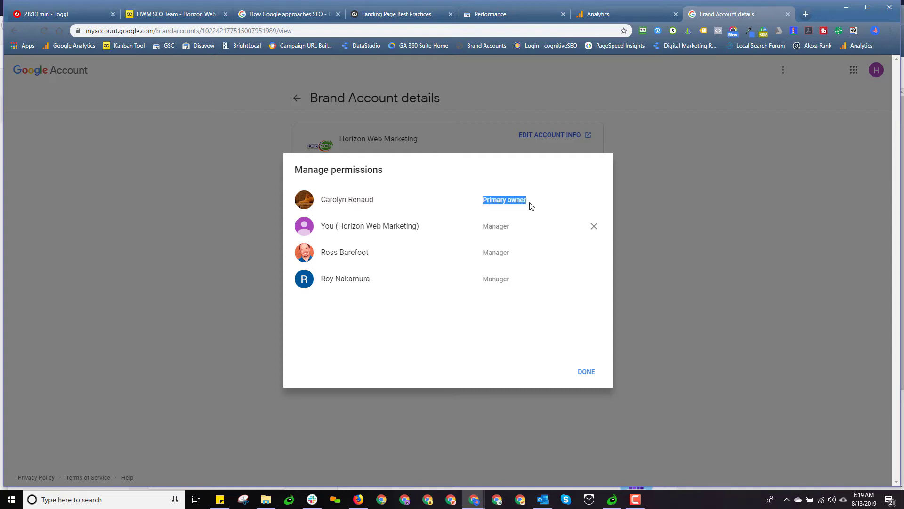
left_click(554, 269)
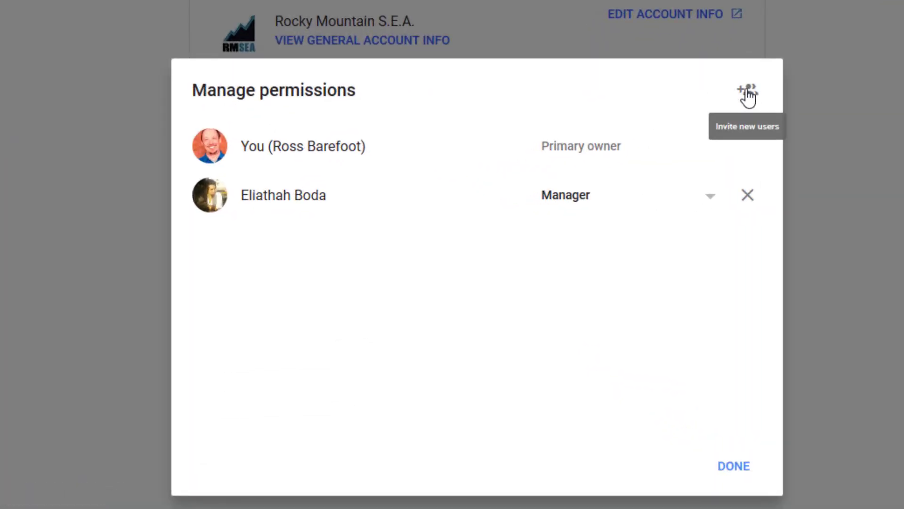
Invite the test email address to the brand account with the Communications manager role
left_click(748, 92)
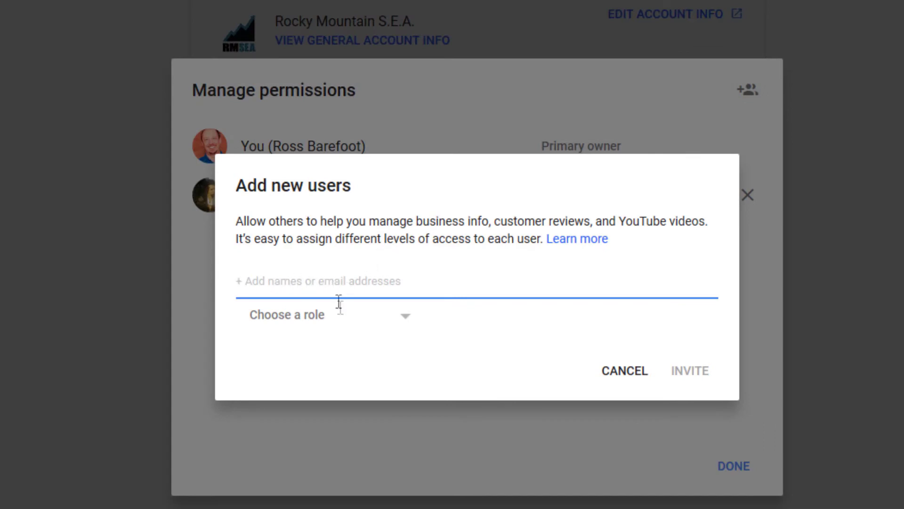
left_click(405, 324)
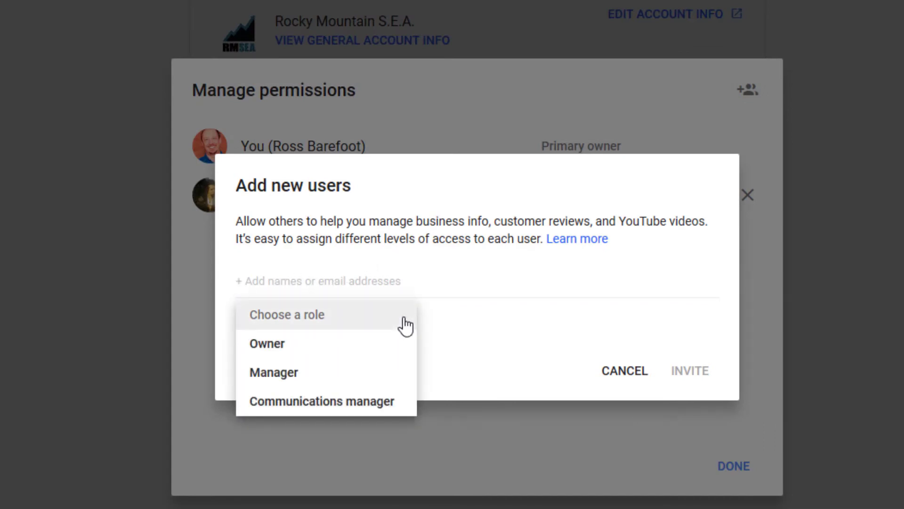
left_click(331, 287)
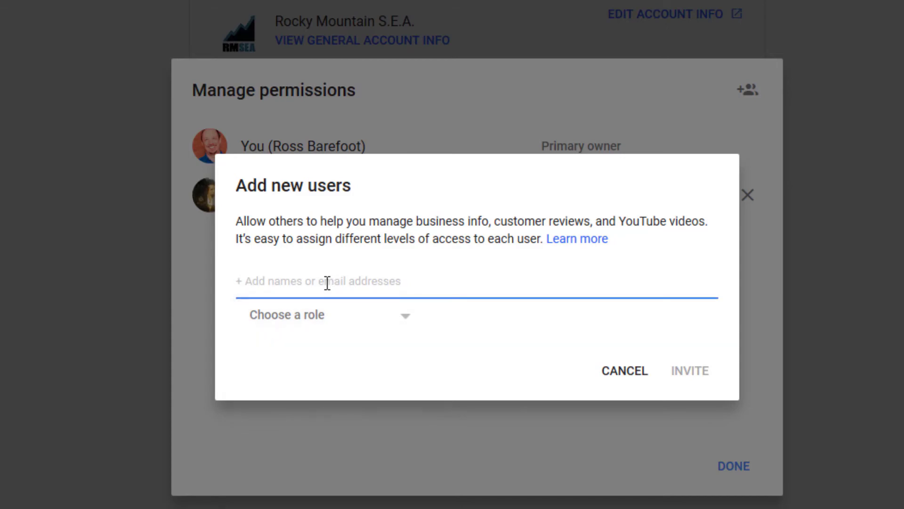
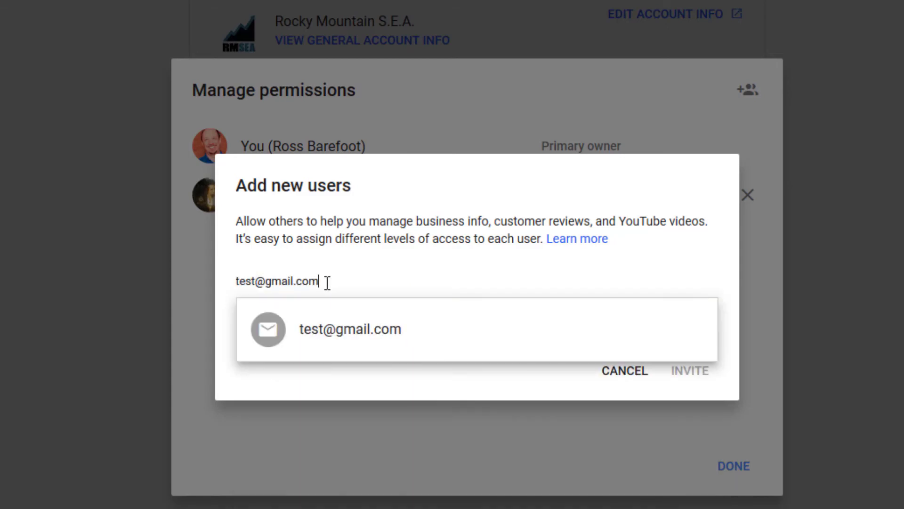
key("Return")
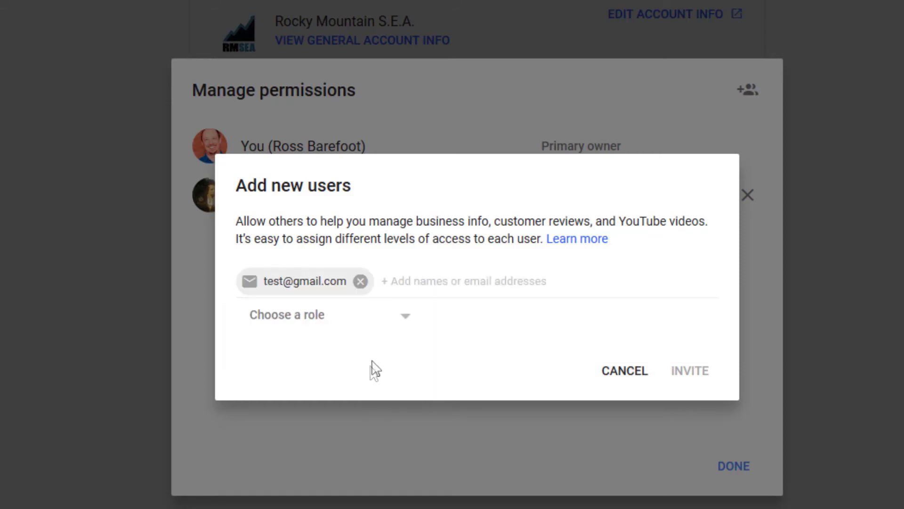
left_click(400, 320)
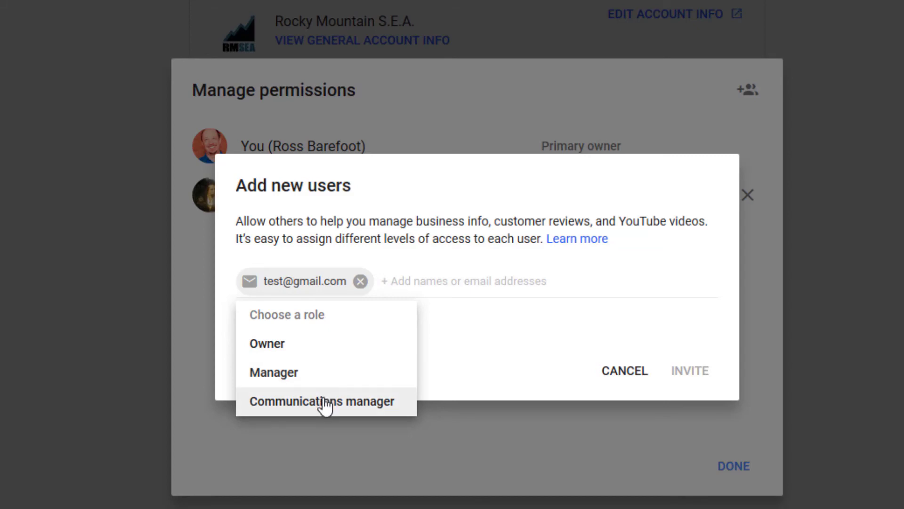
left_click(507, 387)
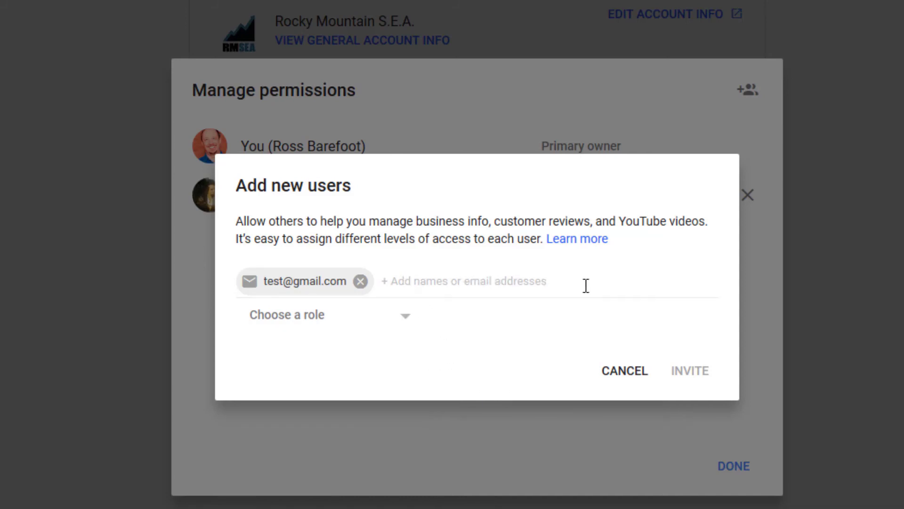
left_click(411, 328)
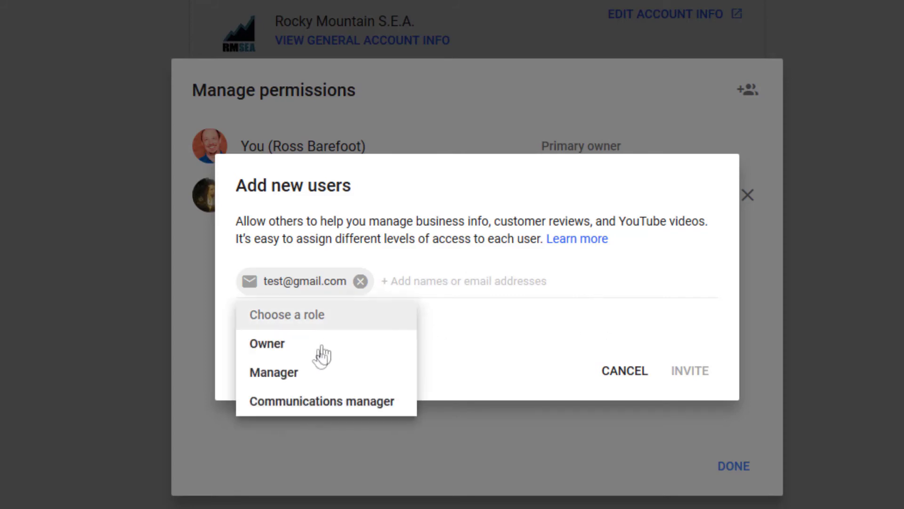
left_click(298, 402)
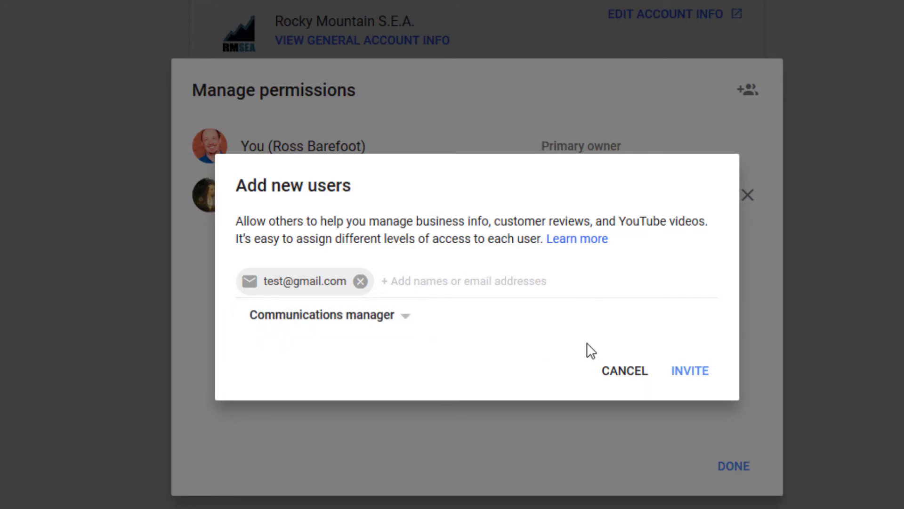
left_click(691, 375)
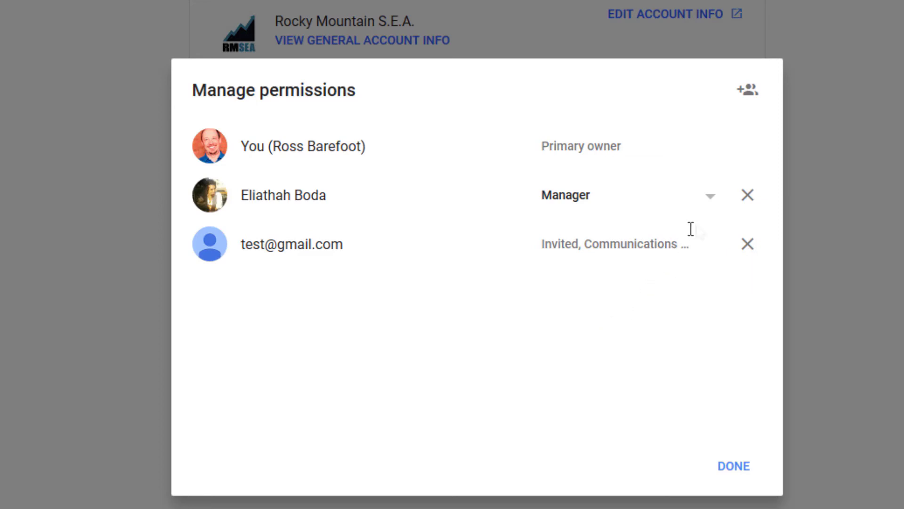
Remove the existing Manager, revoke the test user's pending invitation, and close the permissions list
left_click(748, 200)
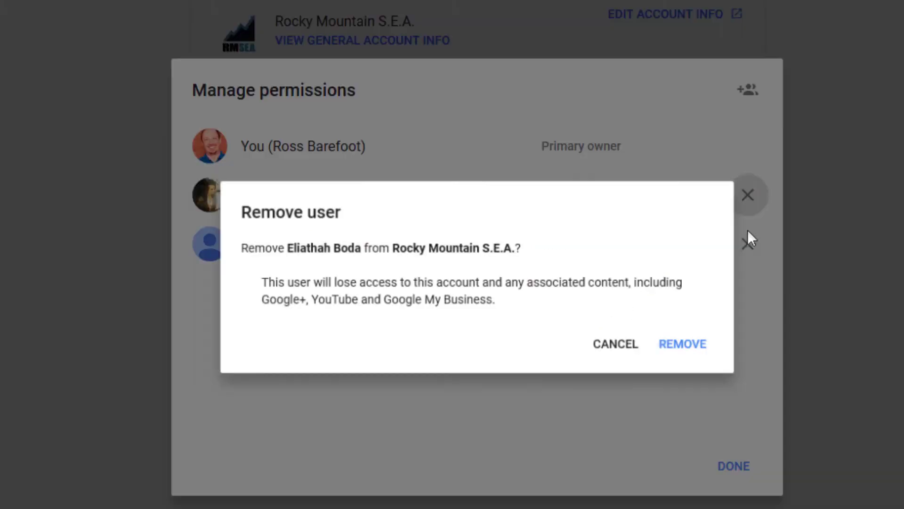
left_click(680, 352)
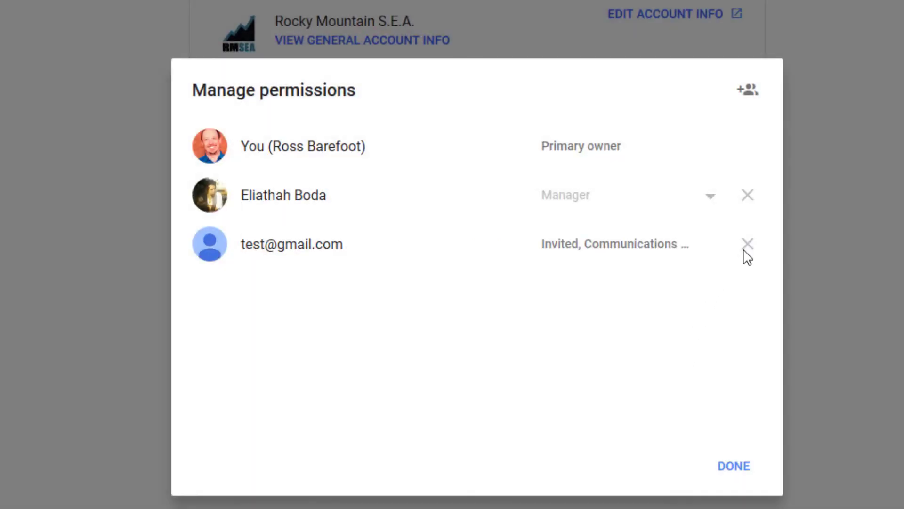
left_click(748, 198)
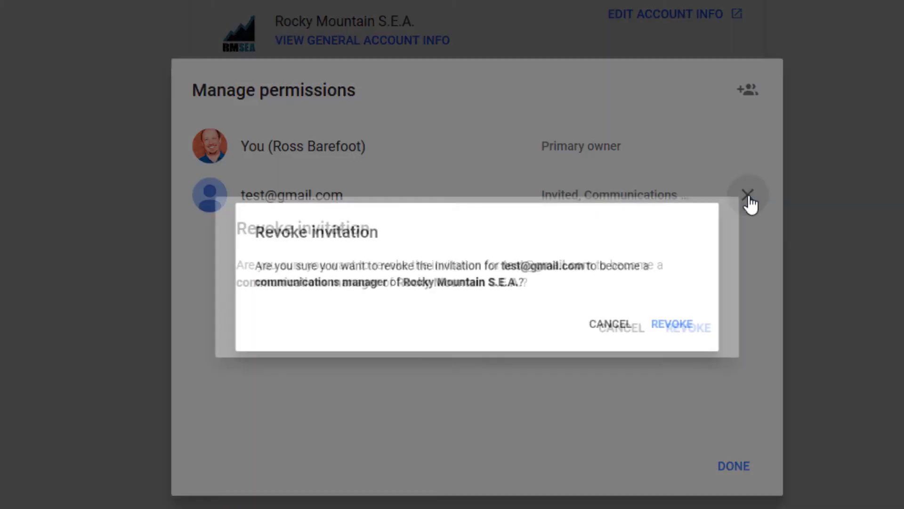
left_click(690, 329)
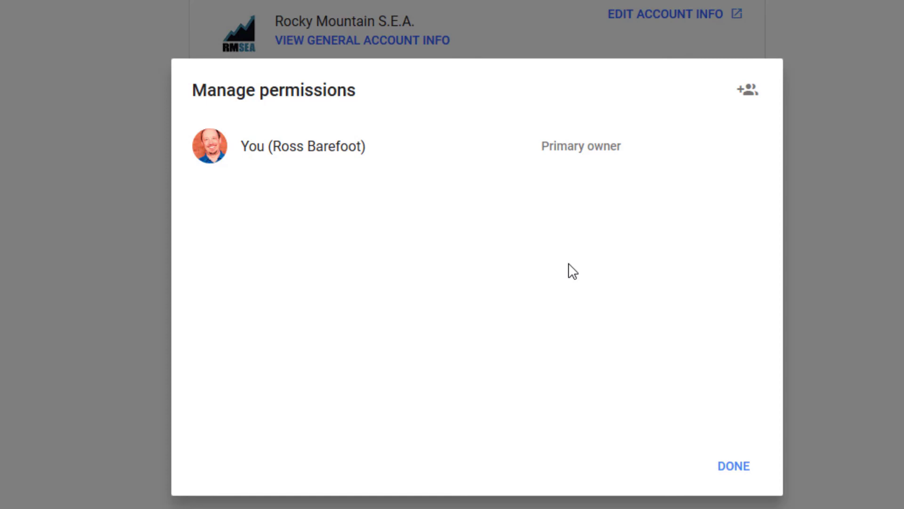
left_click(724, 472)
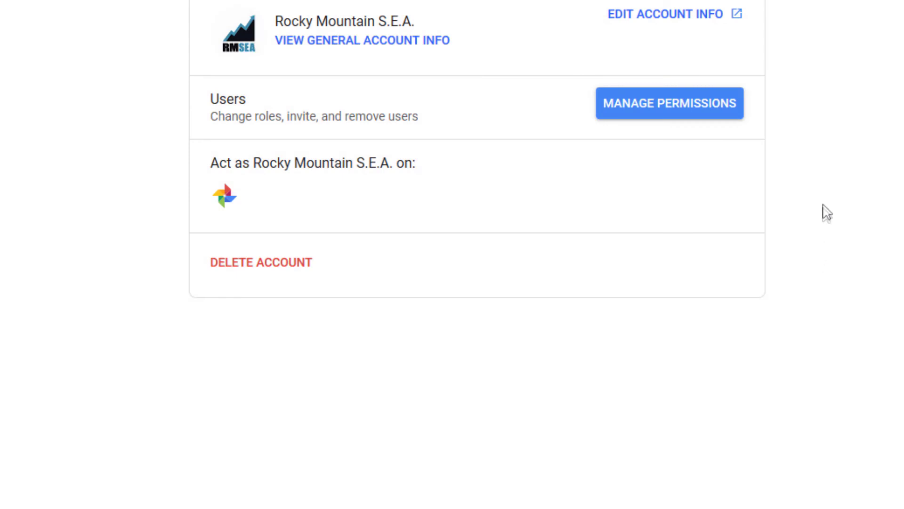